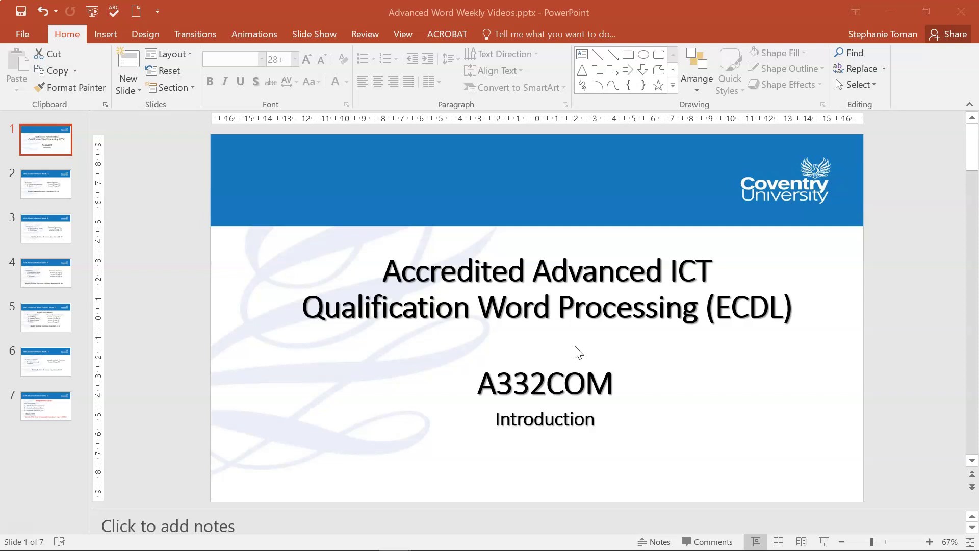
# Display slide 2, 'ECDL Advanced Word: Week 6', in PowerPoint.
pyautogui.click(57, 188)
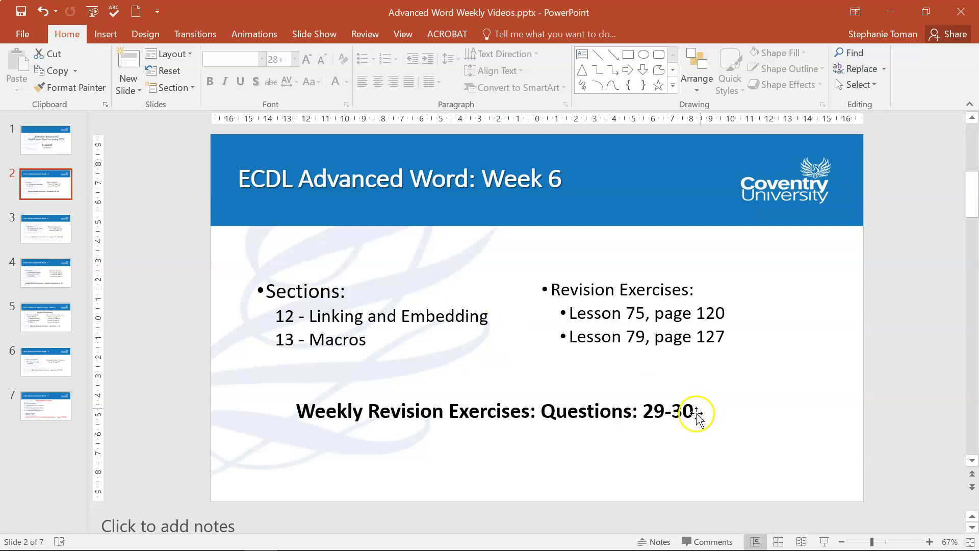
# Switch to Advanced Word Processing Weekly and scroll down to select the Week 6 Q29 row.
pyautogui.click(899, 13)
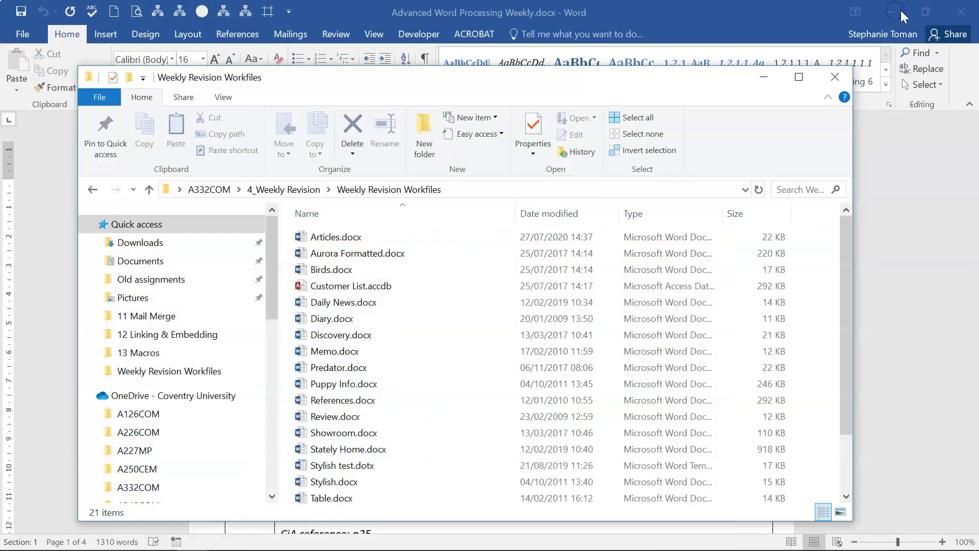
pyautogui.moveTo(228, 545)
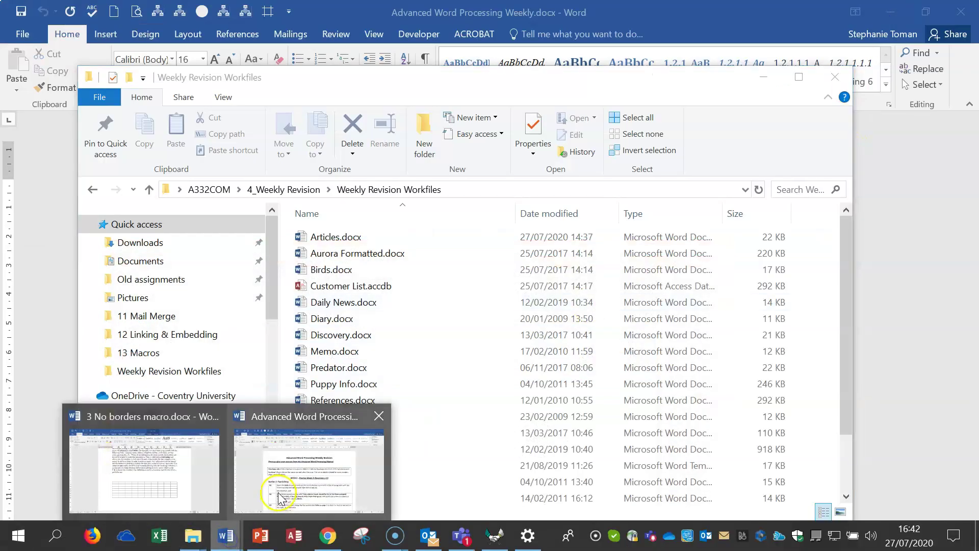
pyautogui.click(355, 467)
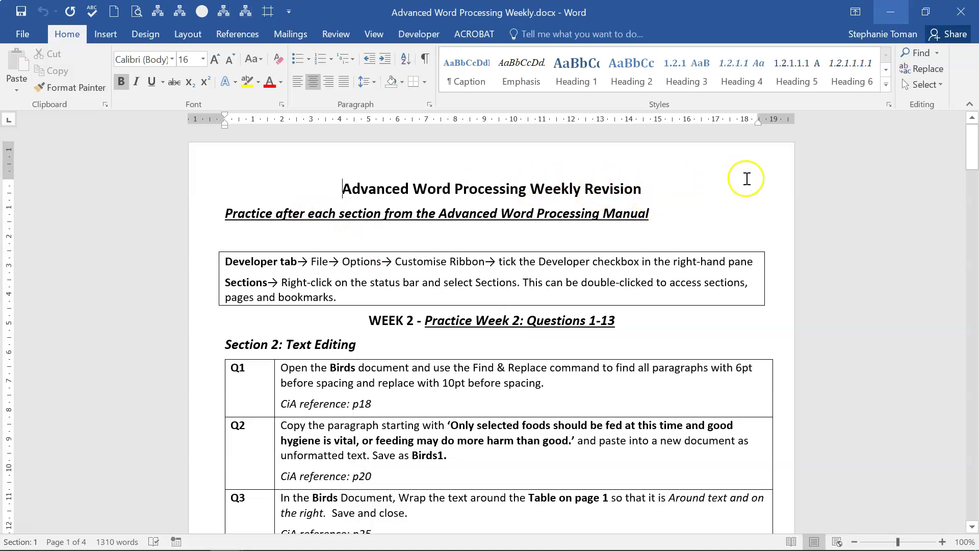
pyautogui.scroll(-5, 800, 323)
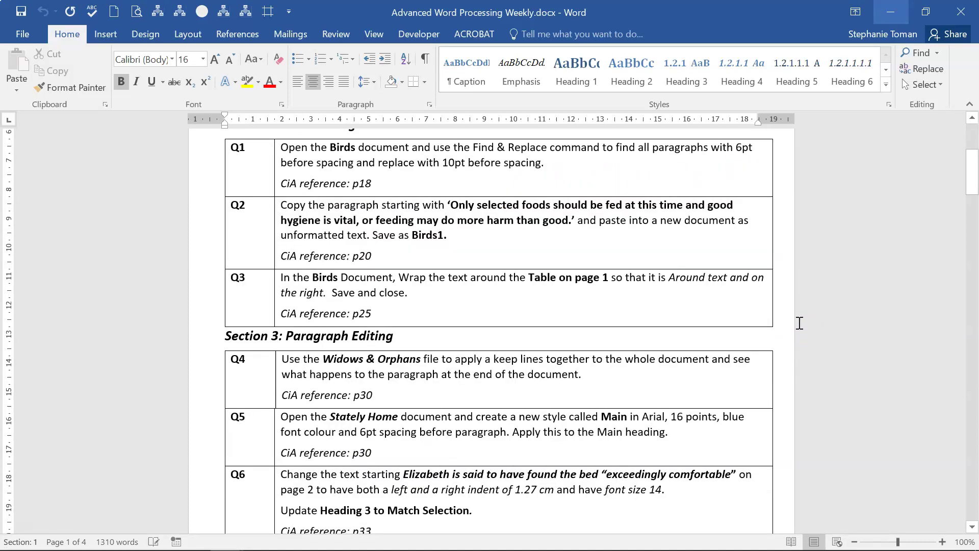
pyautogui.scroll(-20, 800, 323)
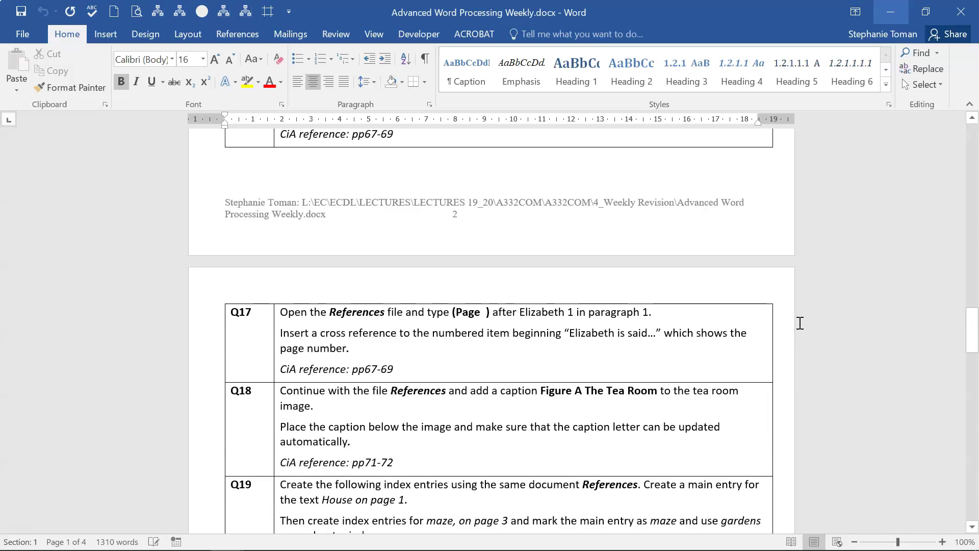
pyautogui.scroll(-15, 800, 322)
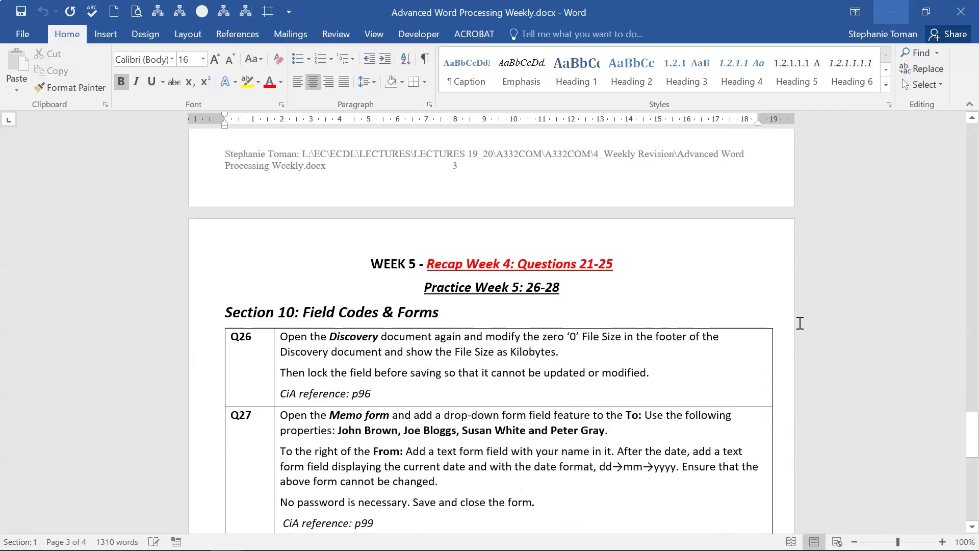
pyautogui.scroll(-12, 800, 323)
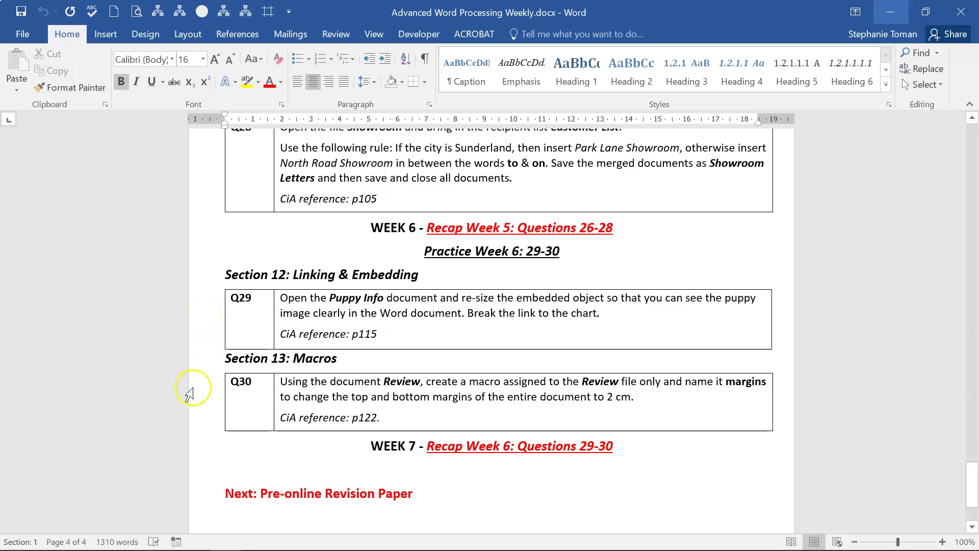
pyautogui.click(203, 332)
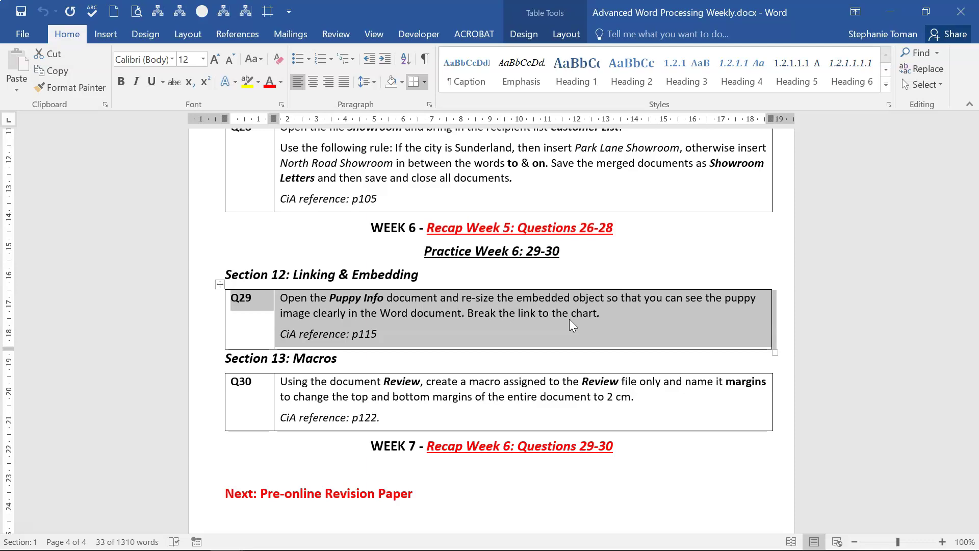
# Minimize Word and open Puppy Info.docx from the Weekly Revision Workfiles folder.
pyautogui.click(891, 11)
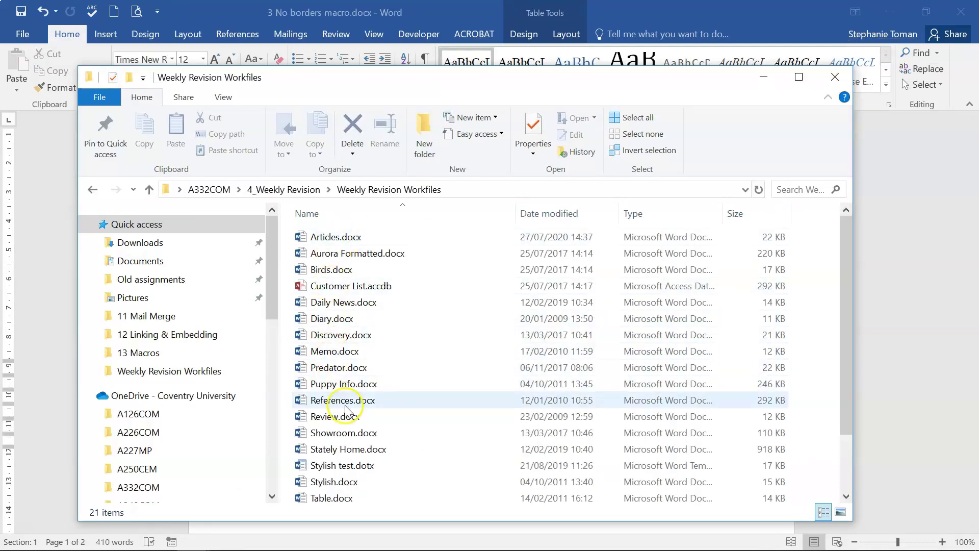
pyautogui.doubleClick(345, 387)
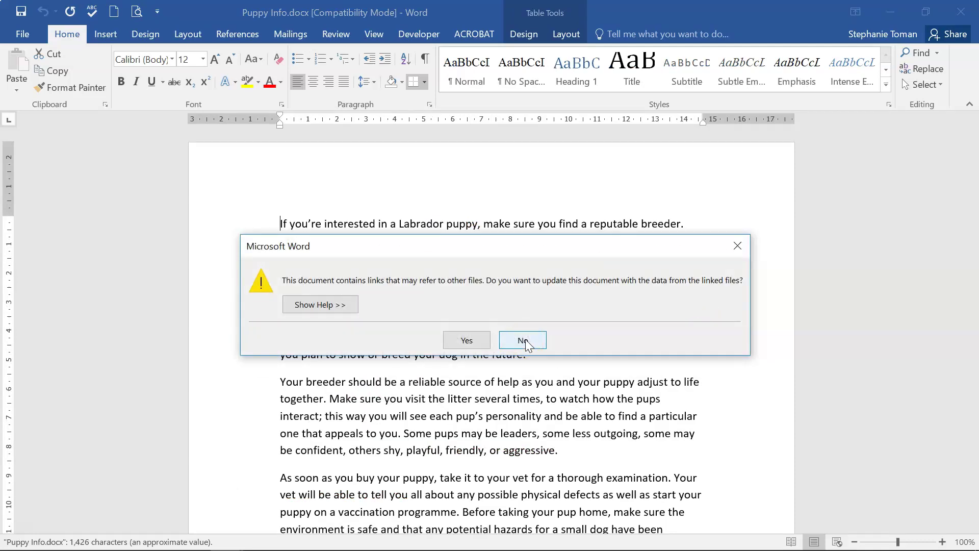
# Update Puppy Info's linked files and select the embedded 2000–2008 worksheet table.
pyautogui.click(467, 340)
pyautogui.click(522, 340)
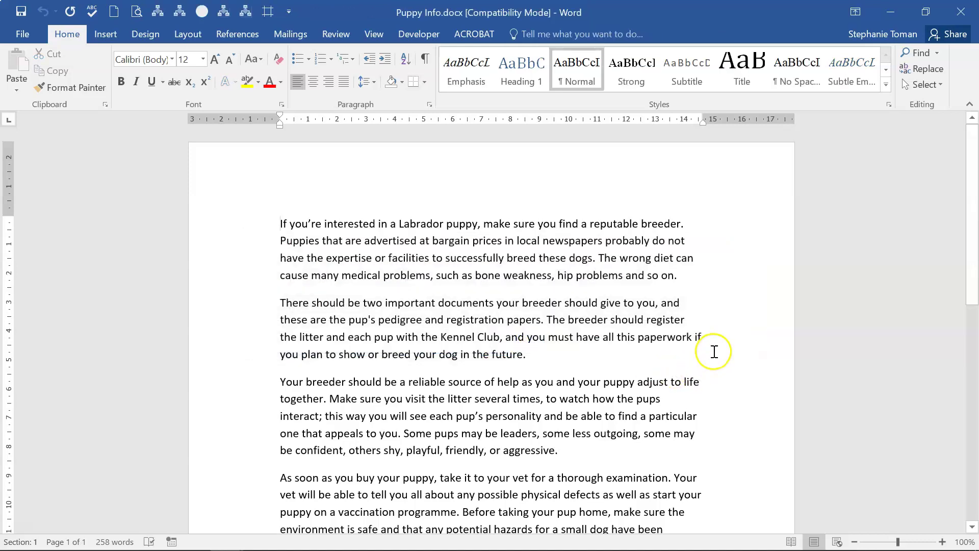
pyautogui.scroll(-5, 714, 351)
pyautogui.scroll(-3, 715, 351)
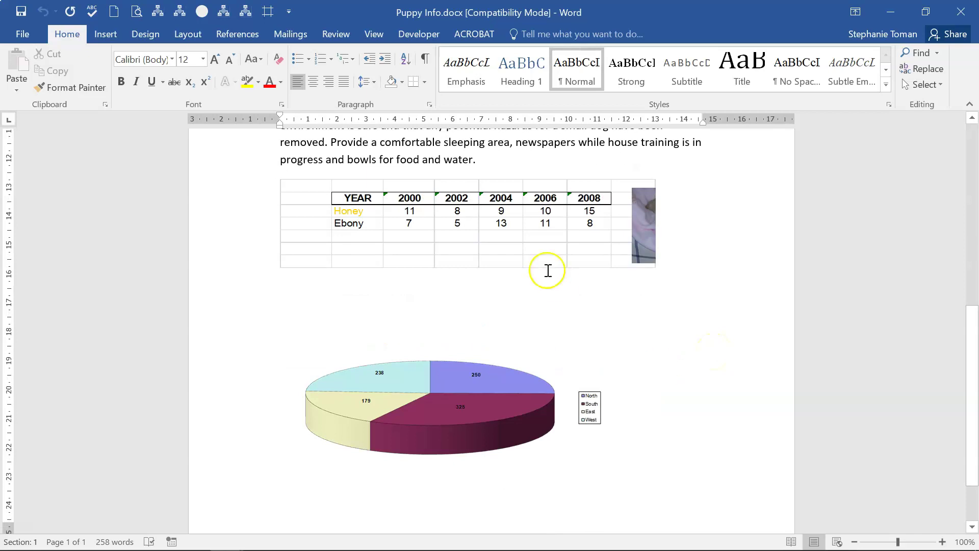
pyautogui.click(513, 225)
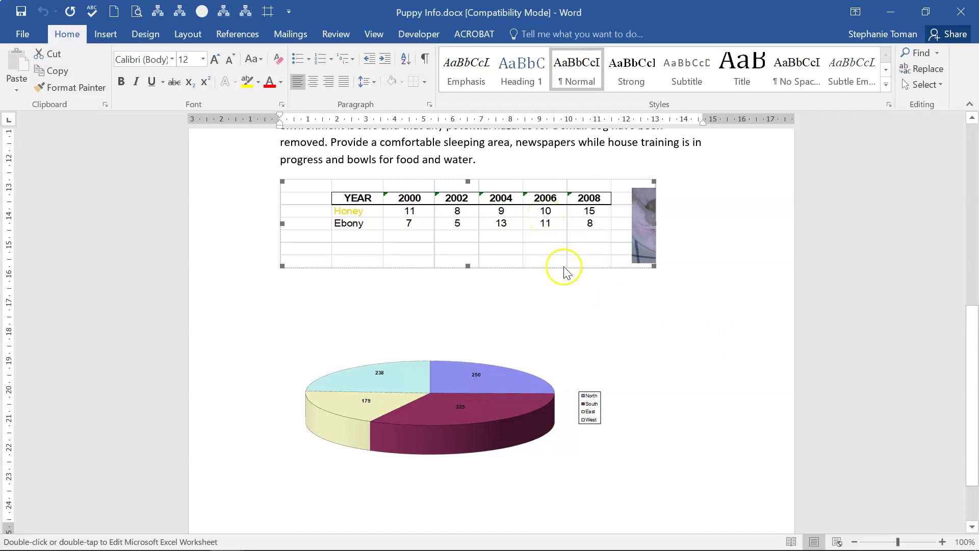
pyautogui.click(526, 223)
pyautogui.rightClick(524, 222)
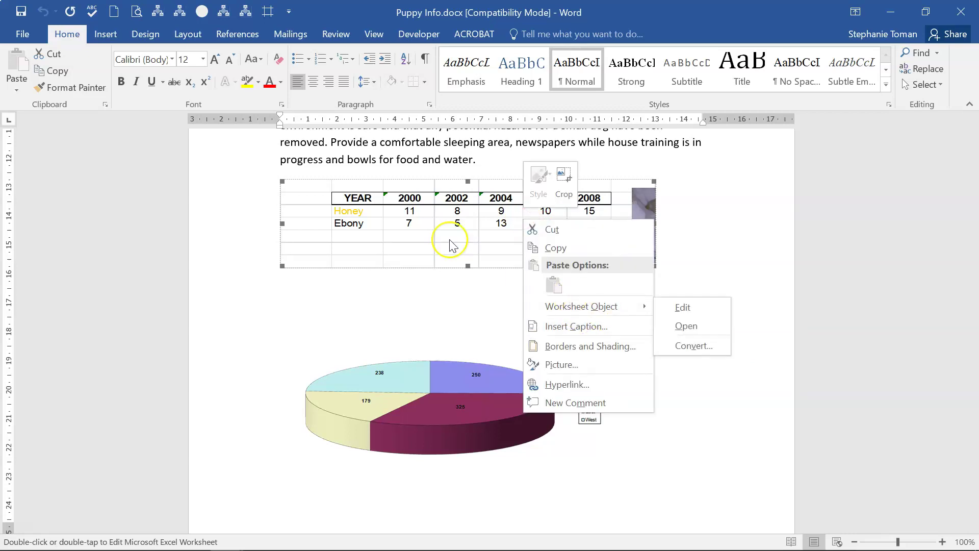
pyautogui.click(482, 226)
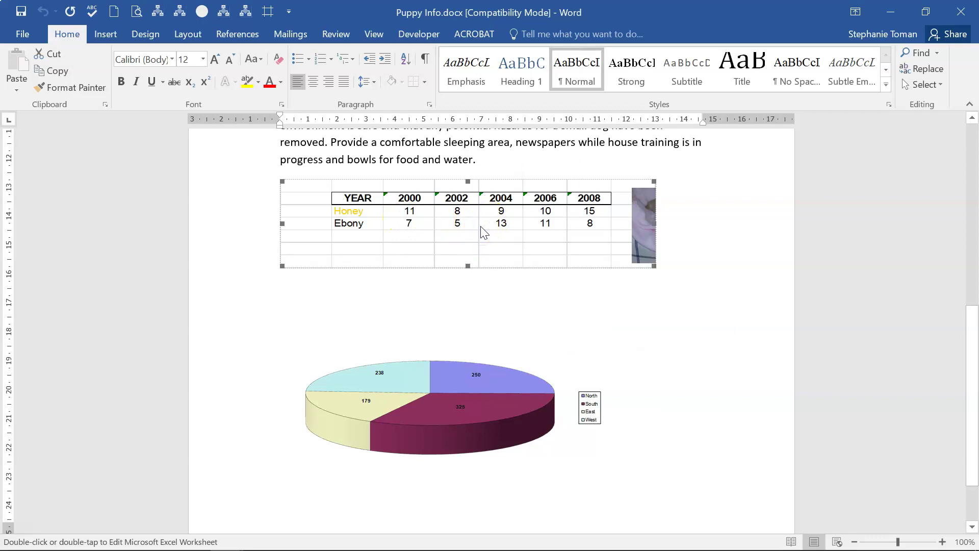
# Widen the embedded worksheet in place until the sleeping puppy photo shows fully.
pyautogui.doubleClick(481, 227)
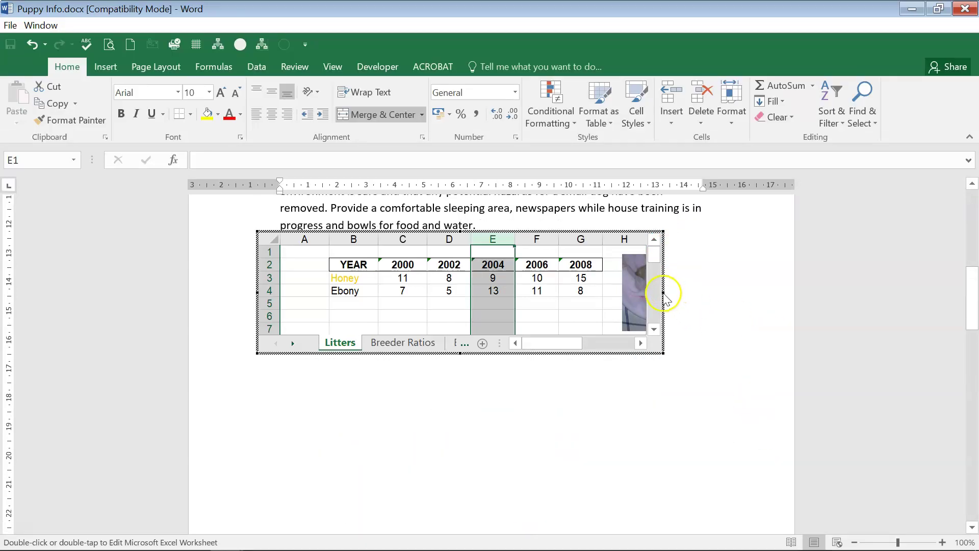
pyautogui.moveTo(663, 293); pyautogui.dragTo(752, 302)
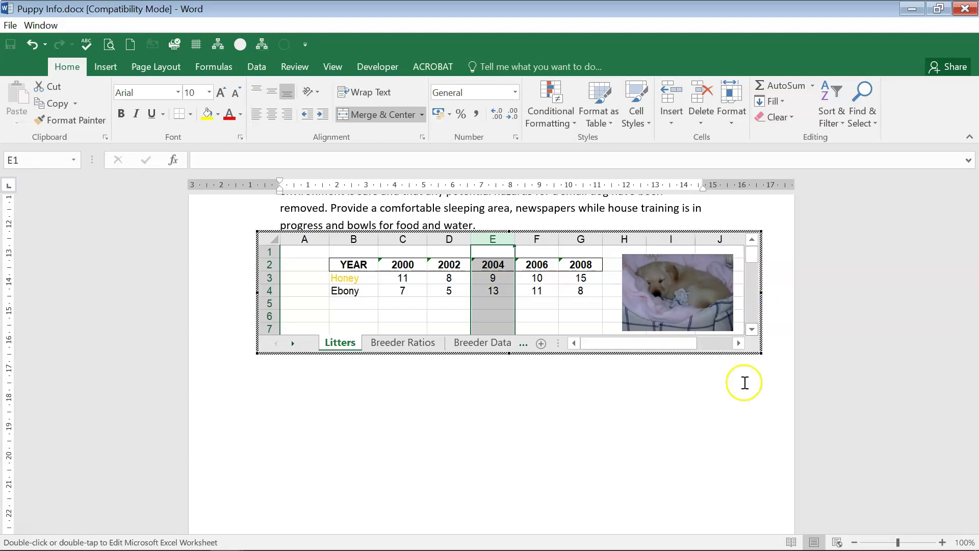
pyautogui.click(695, 405)
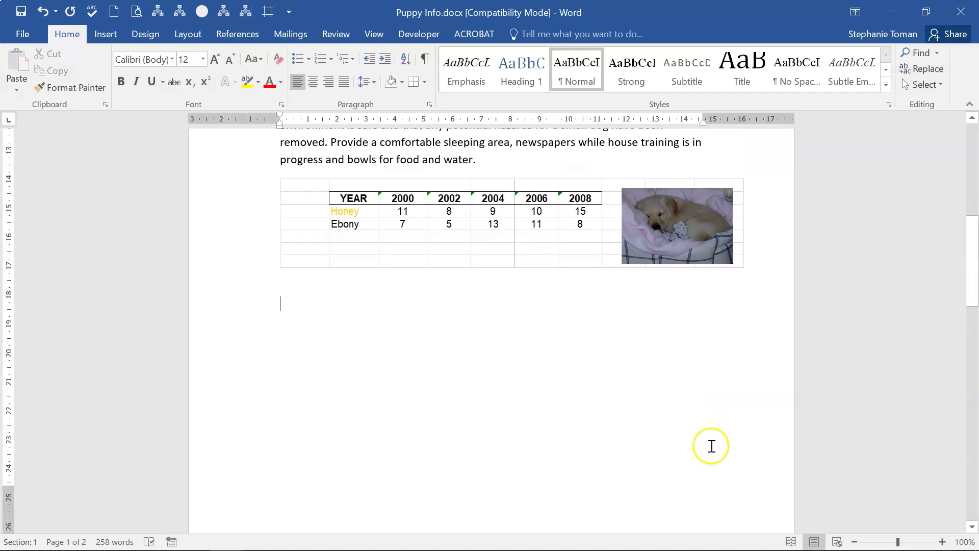
# Break the pie chart's link to the Pups East changed to 179 workbook via Edit Links.
pyautogui.scroll(-10, 710, 444)
pyautogui.click(478, 280)
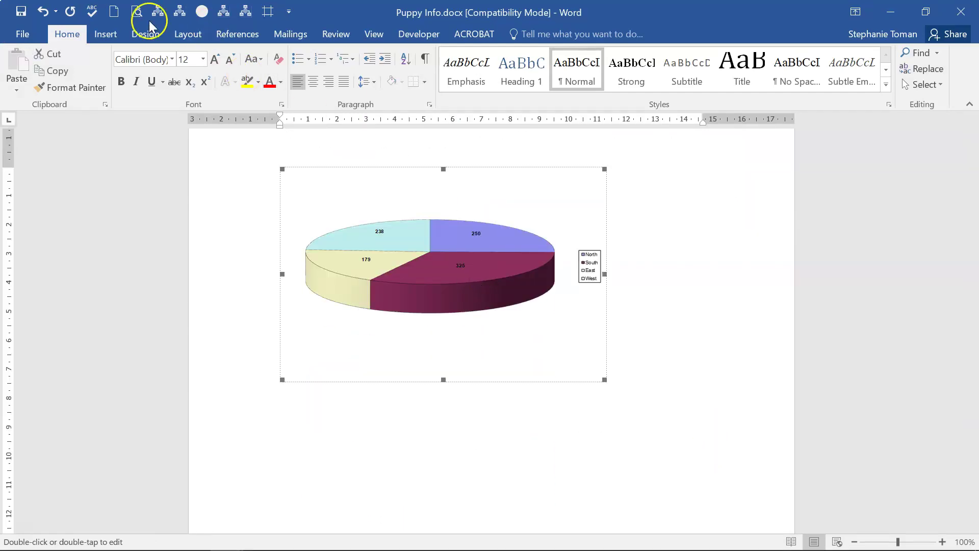
pyautogui.click(18, 34)
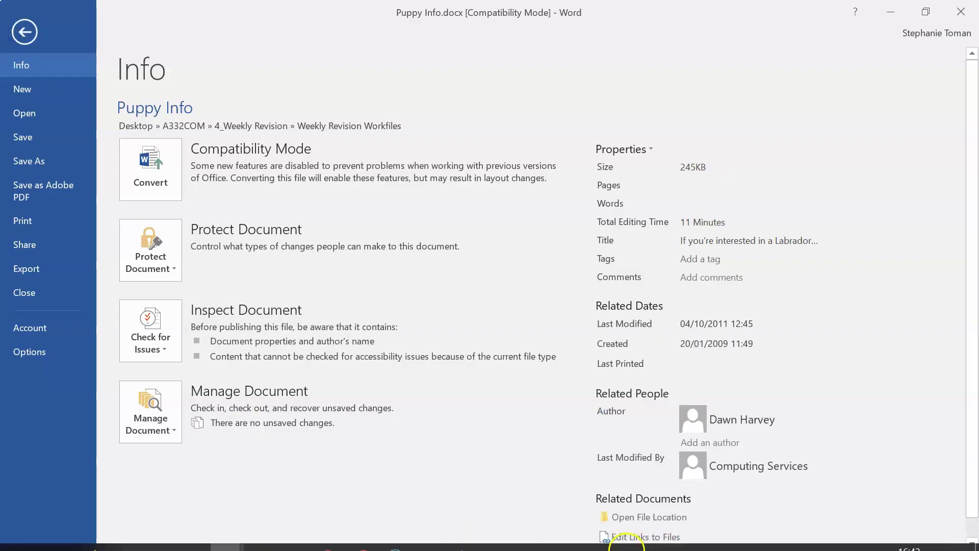
pyautogui.click(656, 540)
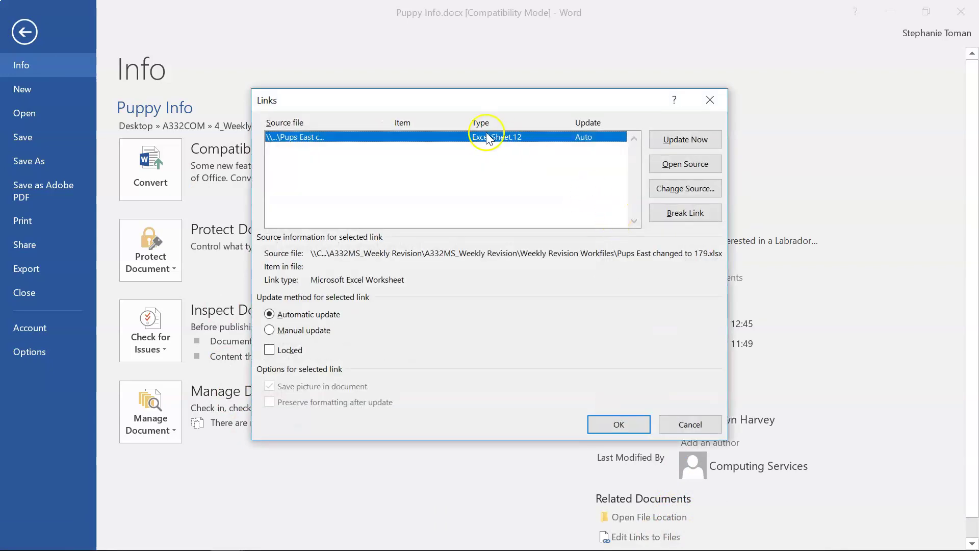
pyautogui.click(517, 139)
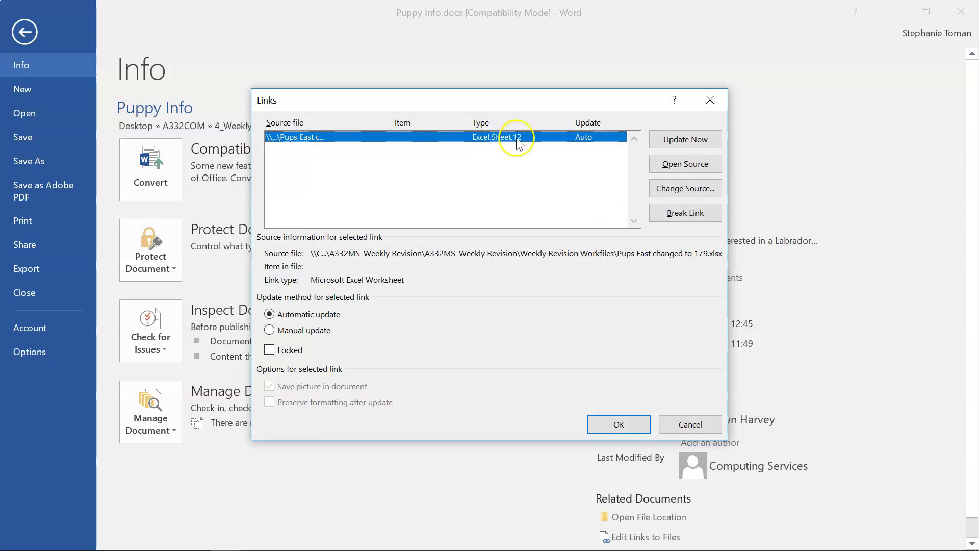
pyautogui.click(686, 212)
pyautogui.click(468, 326)
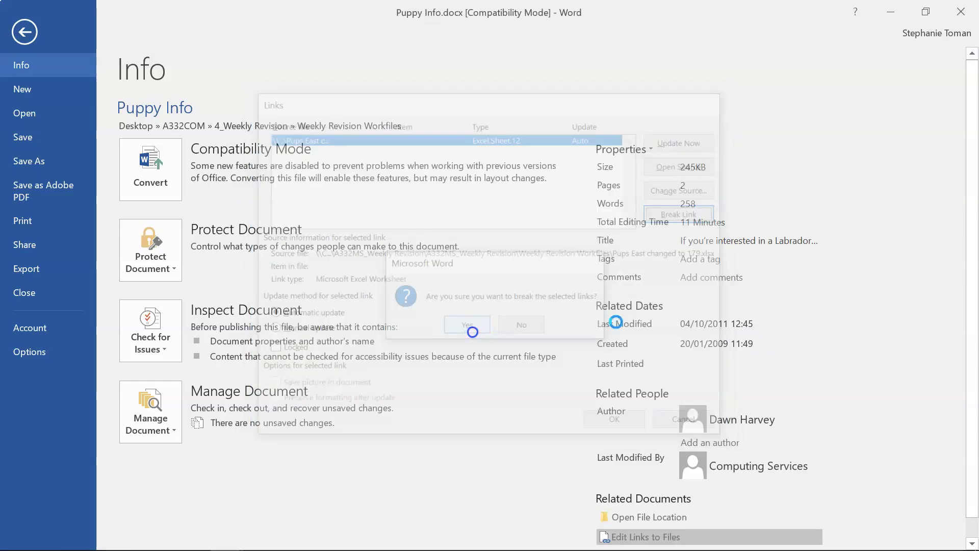
# Check the now-static pie chart, then close Puppy Info without saving.
pyautogui.click(25, 32)
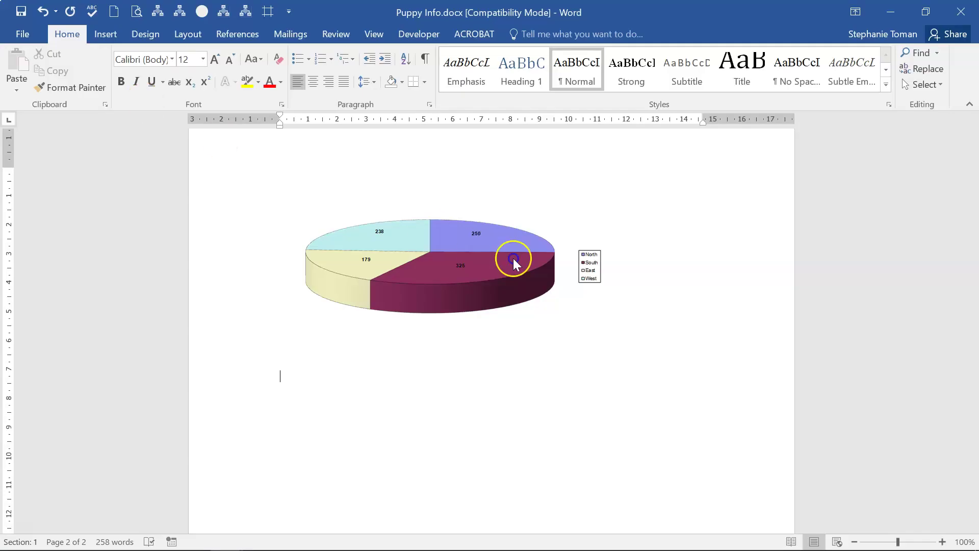
pyautogui.click(465, 255)
pyautogui.click(705, 285)
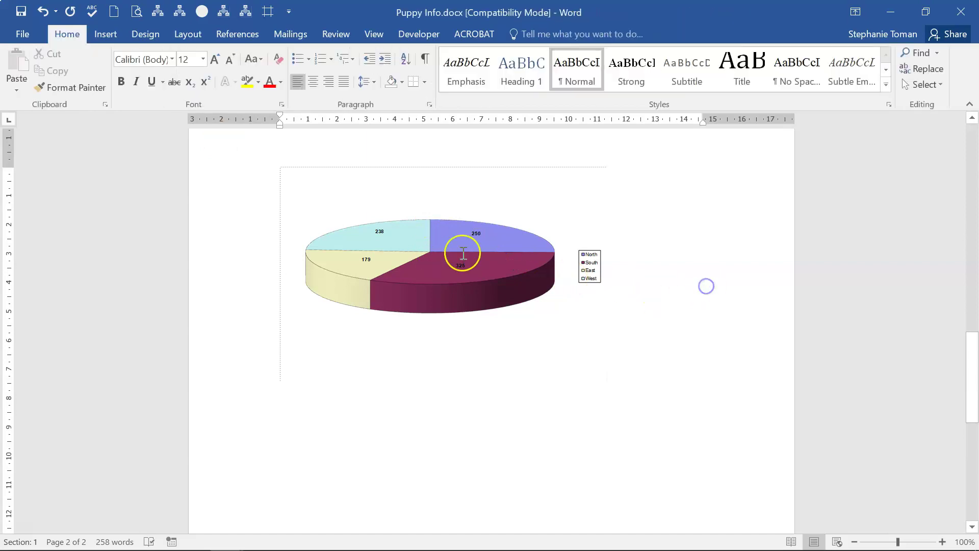
pyautogui.click(463, 253)
pyautogui.click(651, 255)
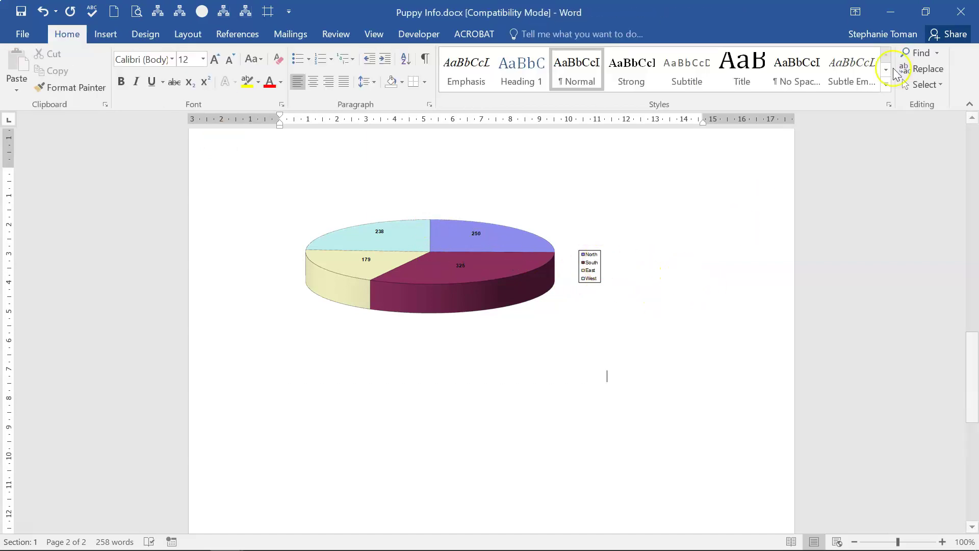
pyautogui.click(960, 11)
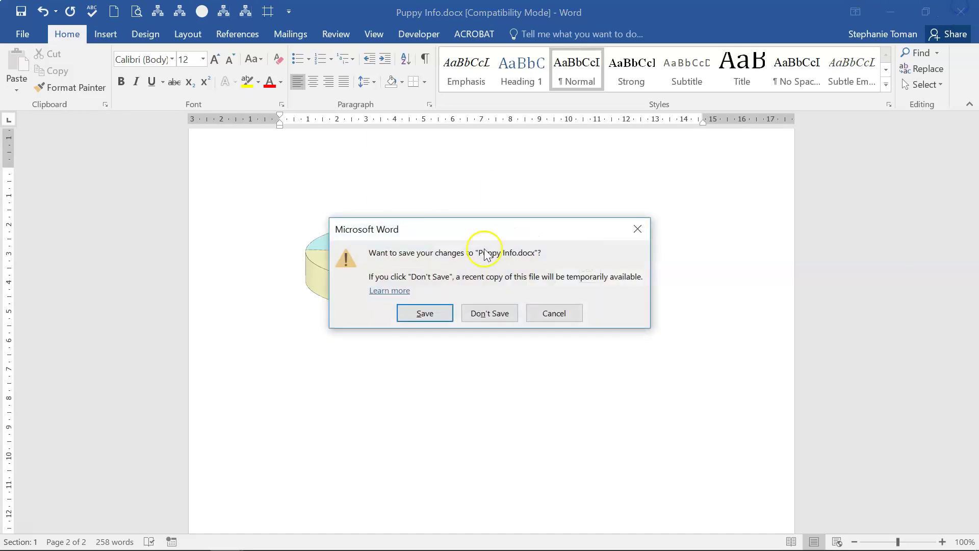
pyautogui.click(483, 313)
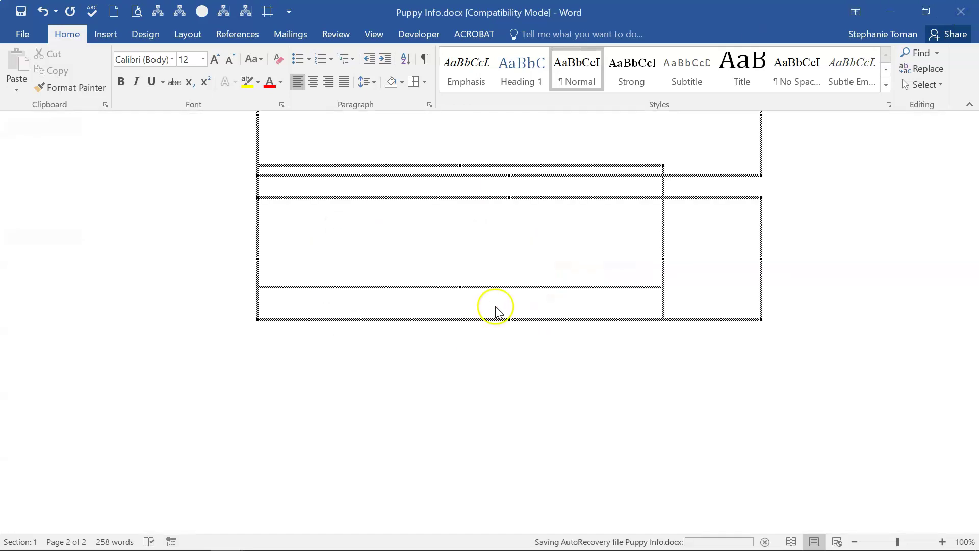
# Discard changes to 3 No borders macro.docx and select the Q30 margins-macro row.
pyautogui.moveTo(230, 543)
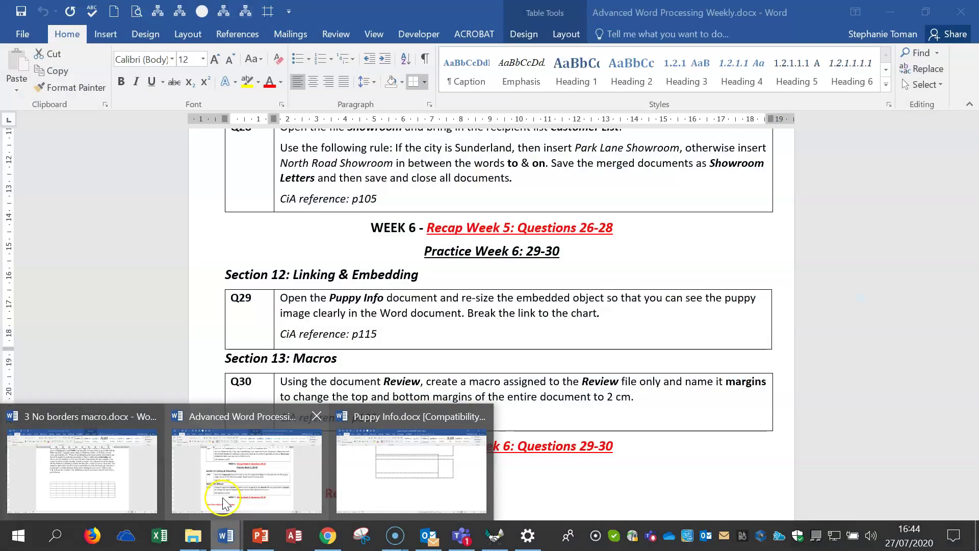
pyautogui.click(224, 495)
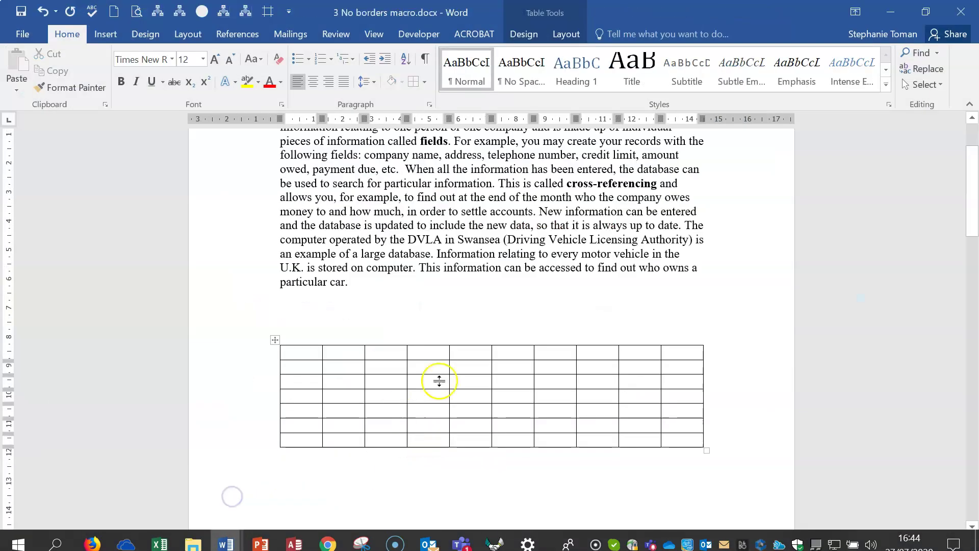
pyautogui.click(960, 10)
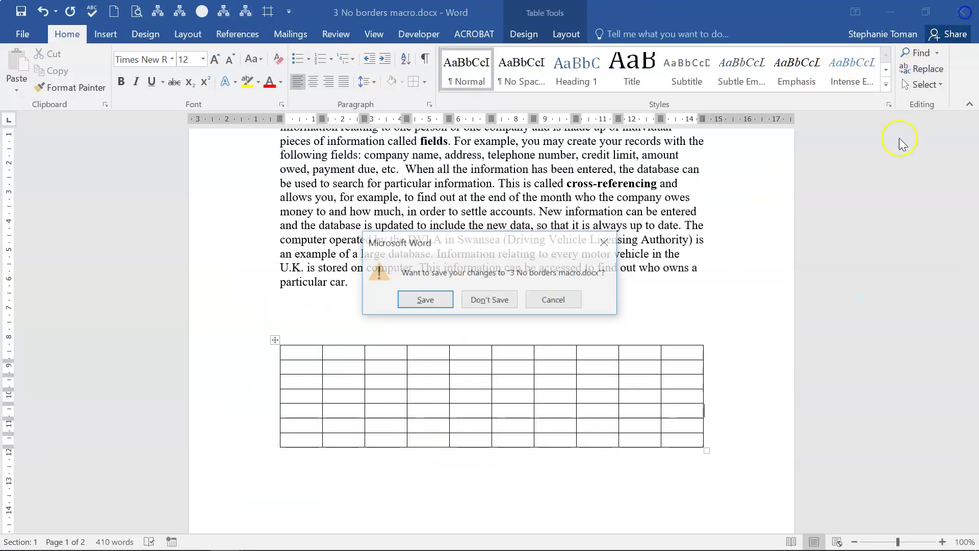
pyautogui.click(499, 301)
pyautogui.click(193, 419)
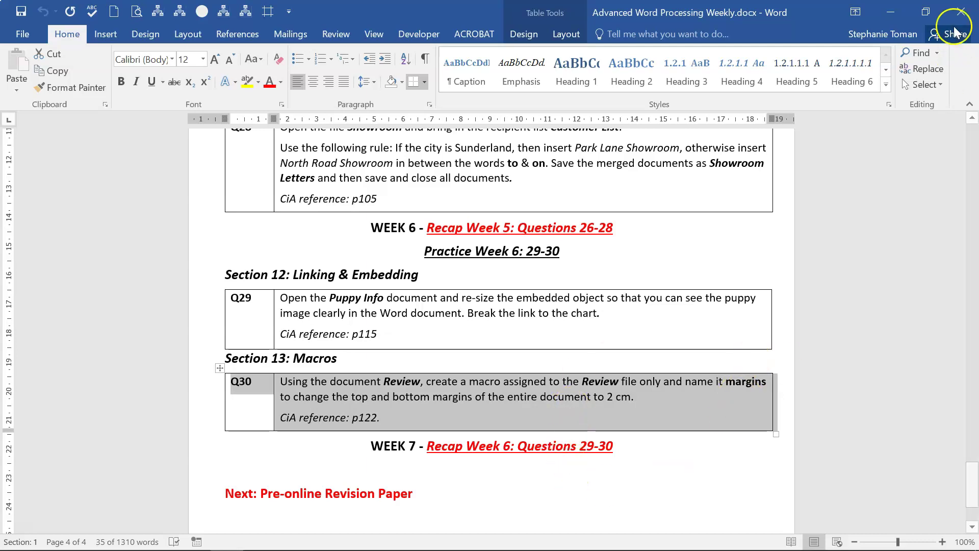
# Minimize Word and open Review.docx from the Weekly Revision Workfiles folder.
pyautogui.click(890, 11)
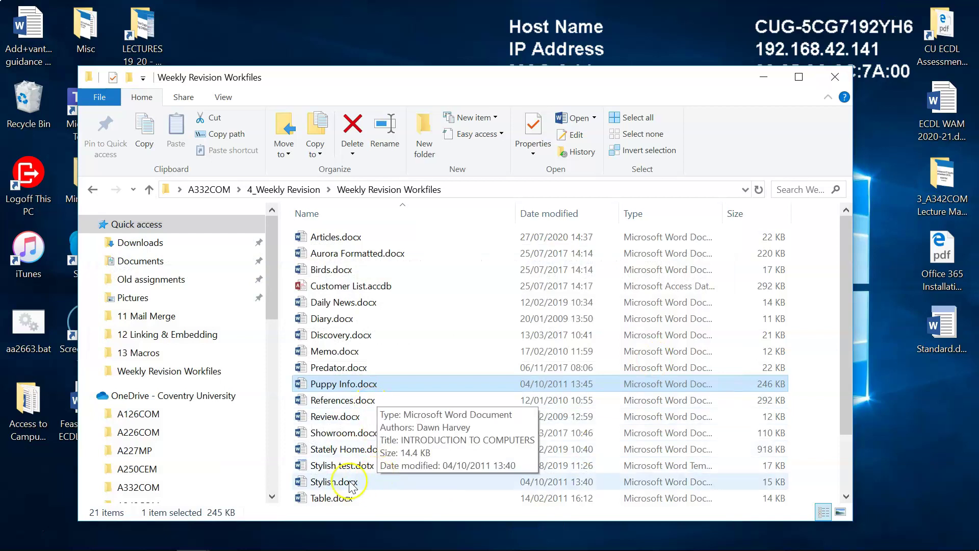
pyautogui.click(323, 418)
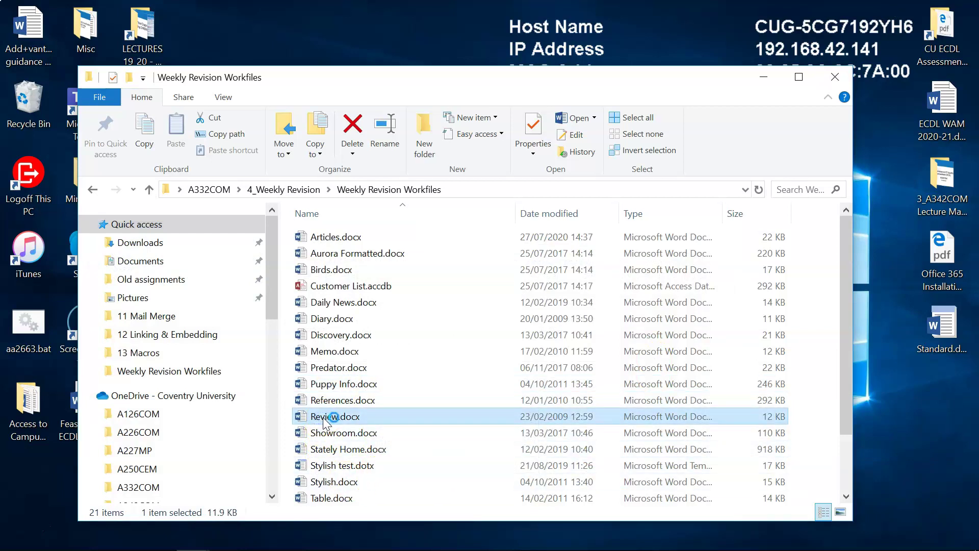
pyautogui.doubleClick(324, 418)
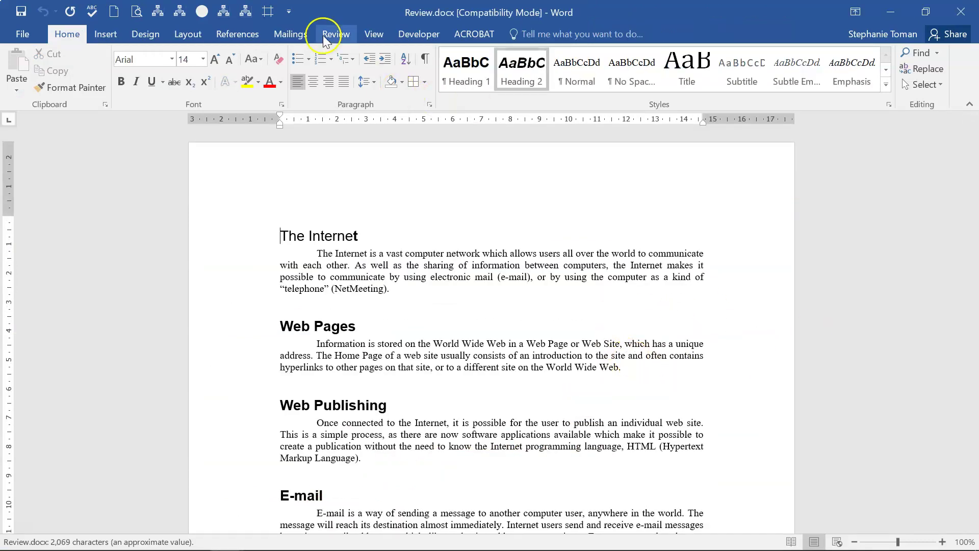
# Show the Developer tab and confirm Developer is ticked under Options > Customize Ribbon.
pyautogui.click(419, 35)
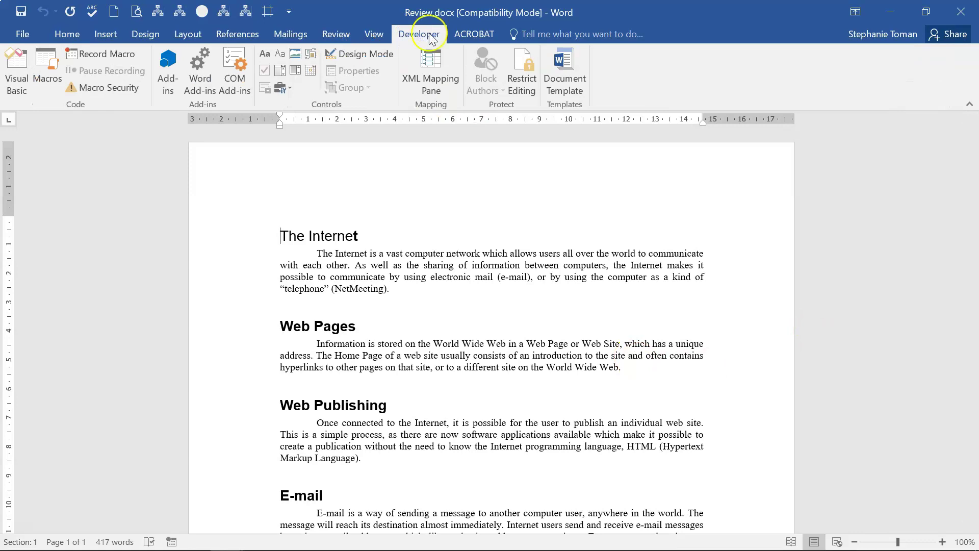
pyautogui.click(27, 31)
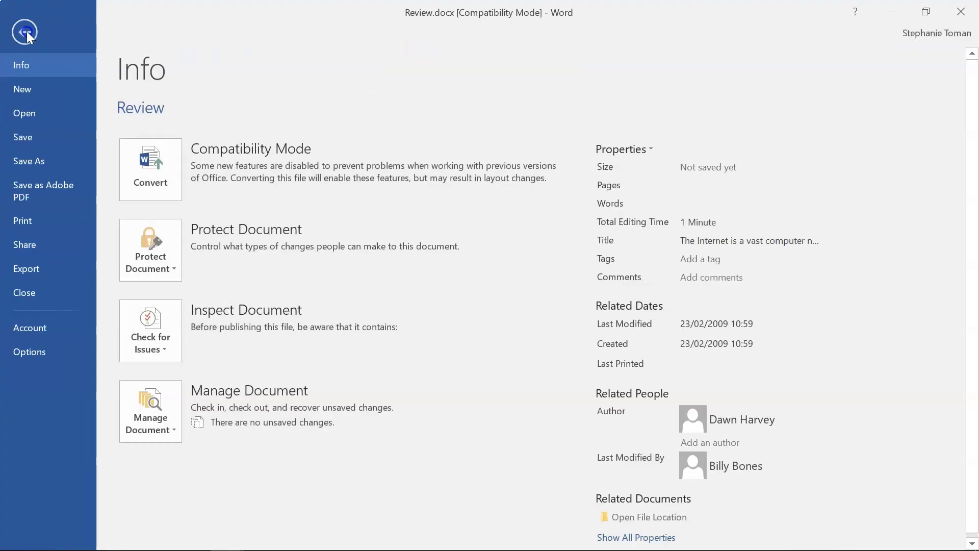
pyautogui.click(31, 353)
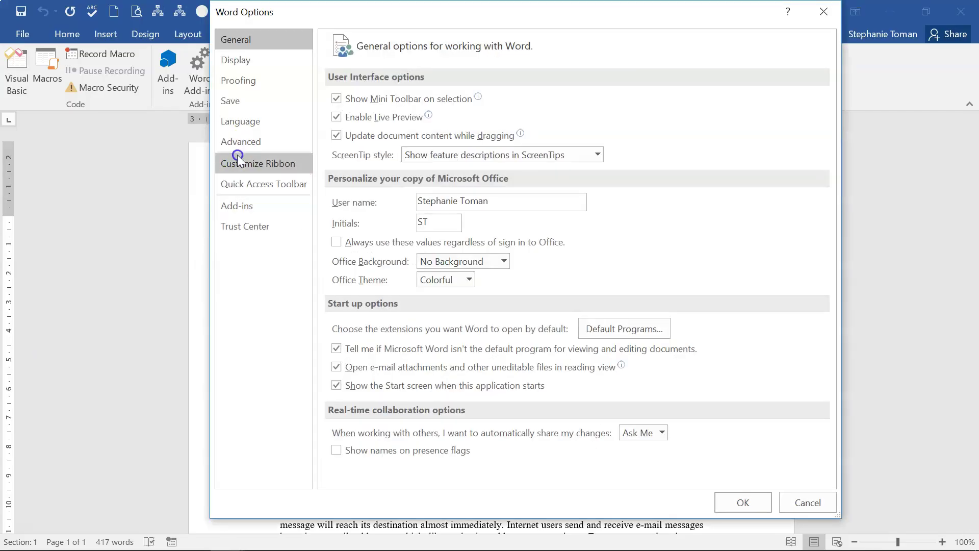
pyautogui.click(235, 162)
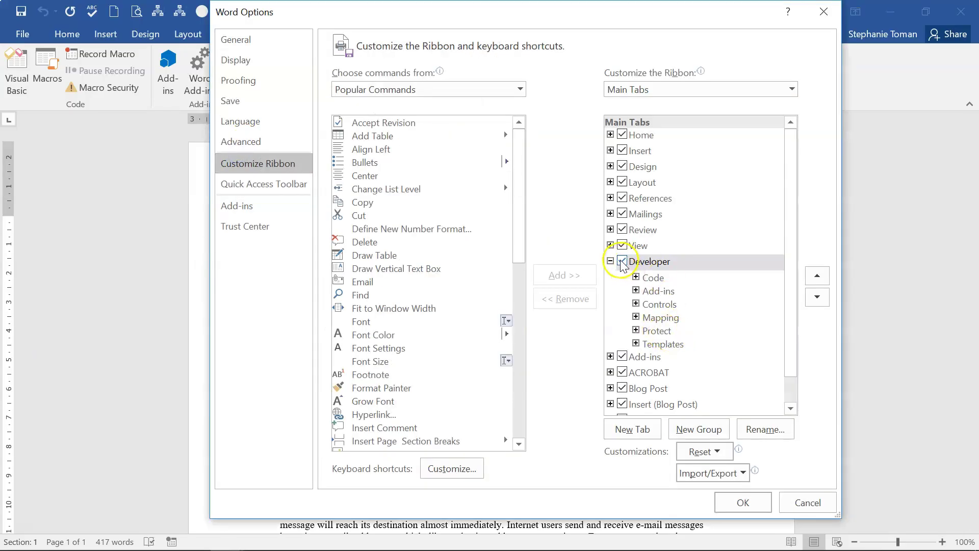
pyautogui.click(743, 503)
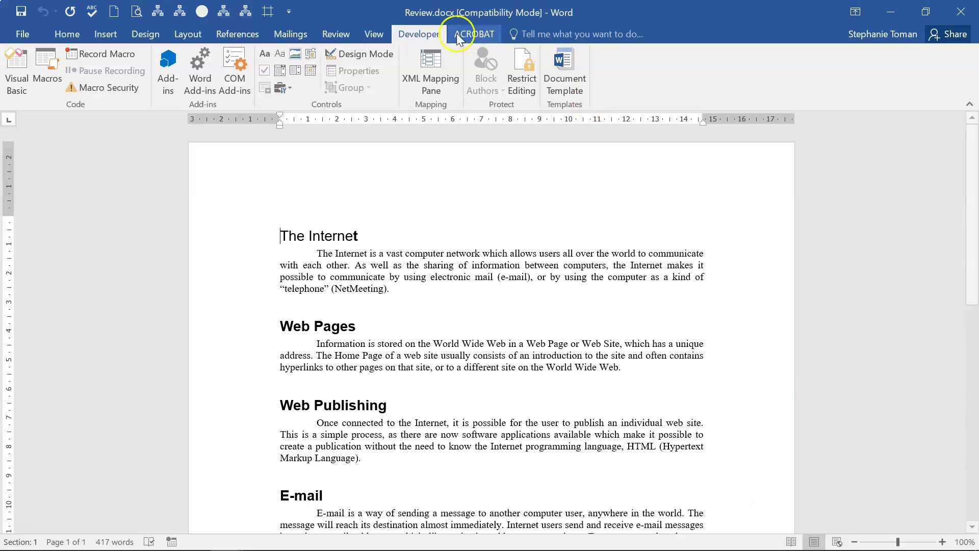
# Record a new macro named 'margins' with Store macro in set to Review.docx (document).
pyautogui.click(107, 54)
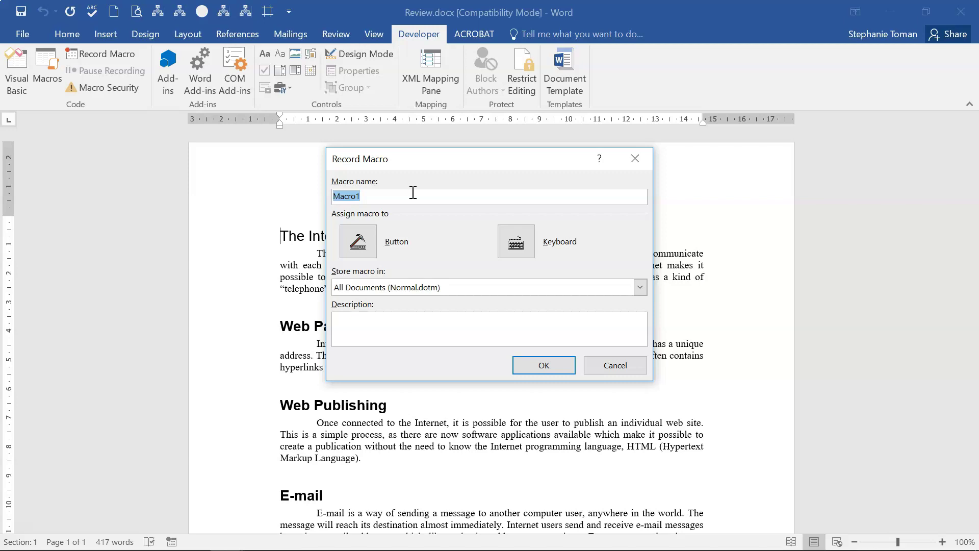
pyautogui.write('margins')
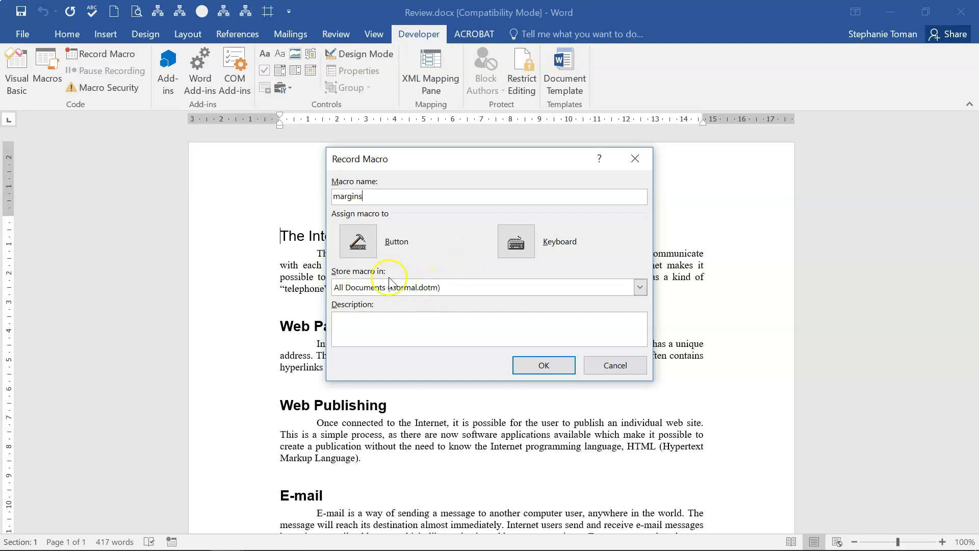
pyautogui.click(404, 287)
pyautogui.click(394, 313)
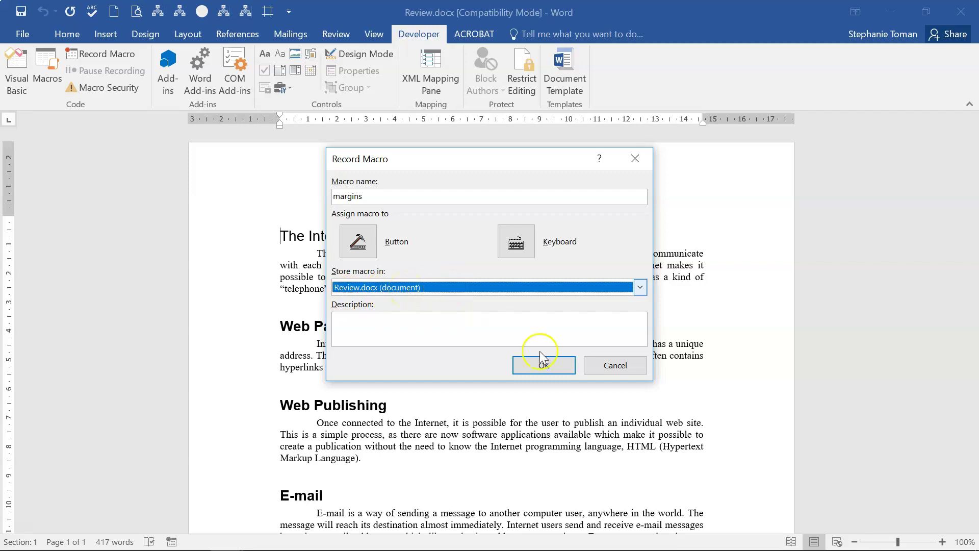
pyautogui.click(547, 368)
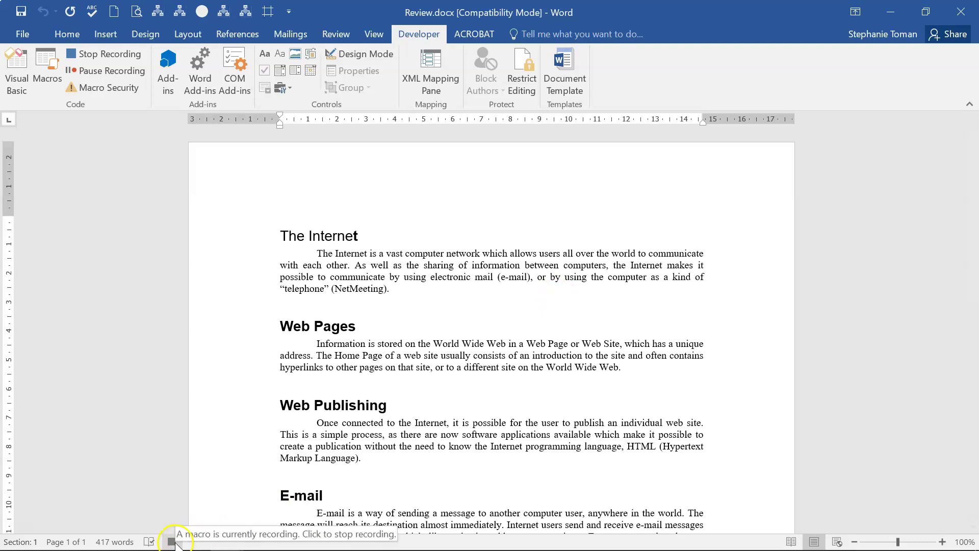
# Use Layout > Margins > Custom Margins to set Top and Bottom margins to 2 cm.
pyautogui.click(188, 33)
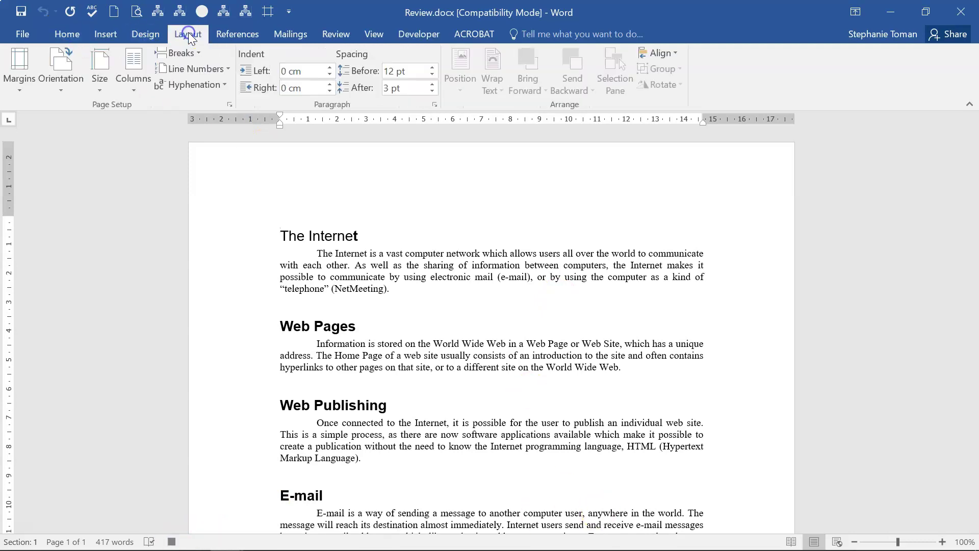
pyautogui.click(31, 88)
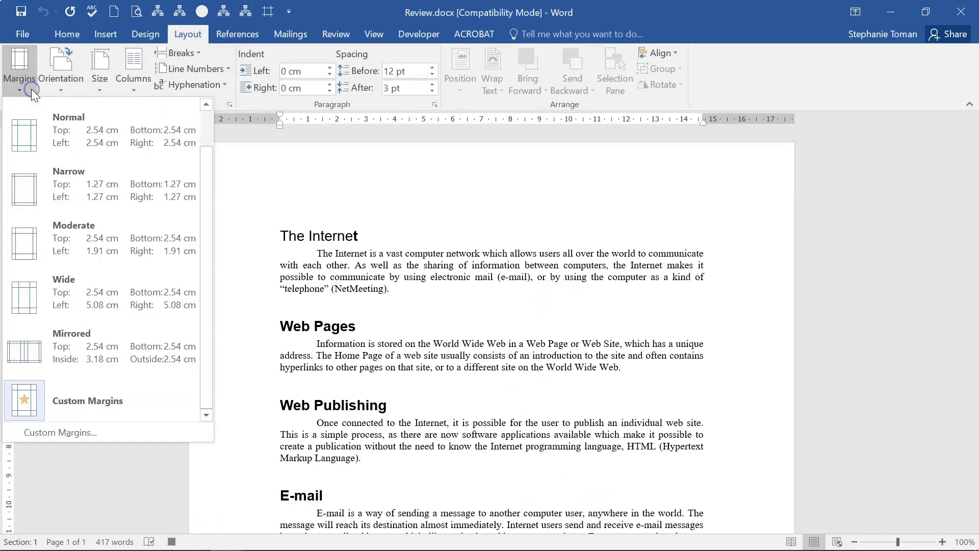
pyautogui.click(95, 428)
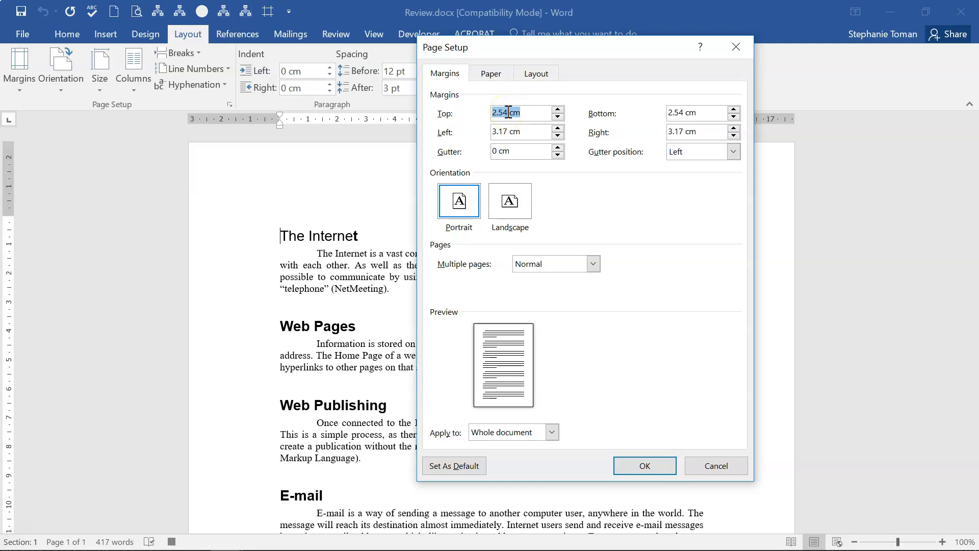
pyautogui.doubleClick(502, 112)
pyautogui.write('2')
pyautogui.click(679, 111)
pyautogui.doubleClick(679, 111)
pyautogui.write('2')
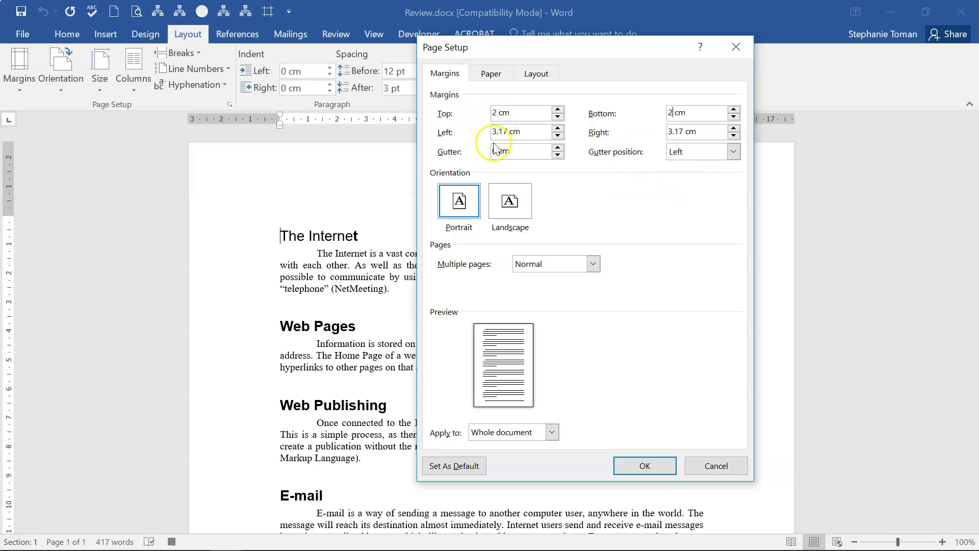
pyautogui.click(644, 465)
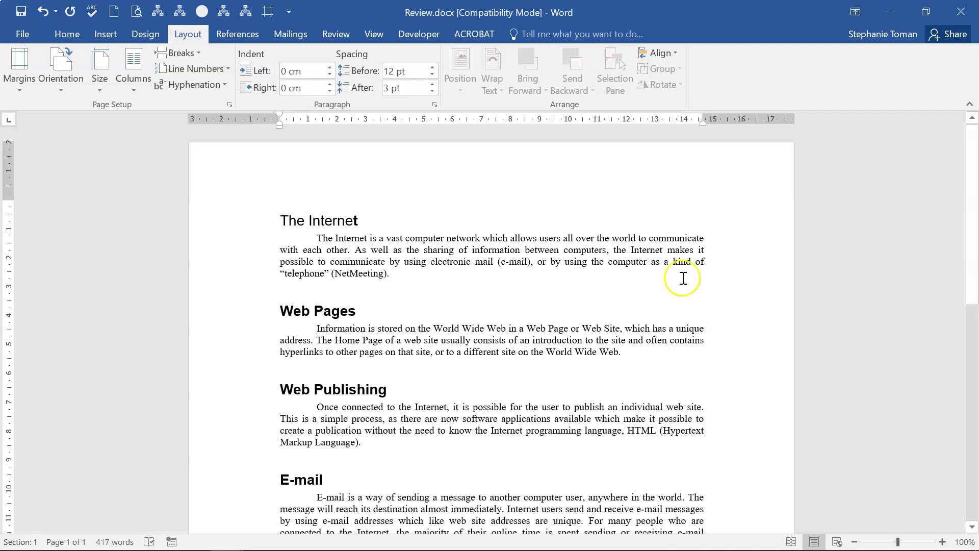
pyautogui.click(18, 32)
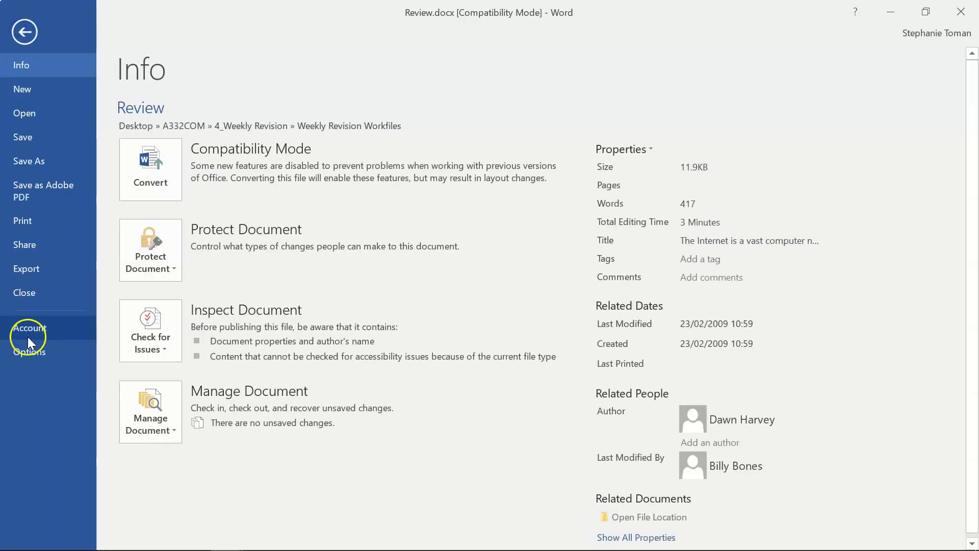
pyautogui.click(20, 349)
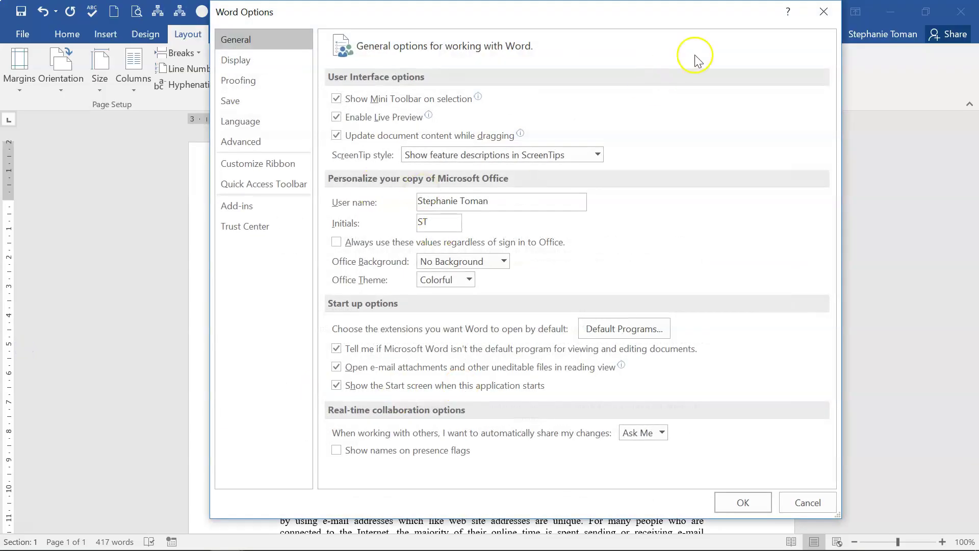
pyautogui.click(819, 13)
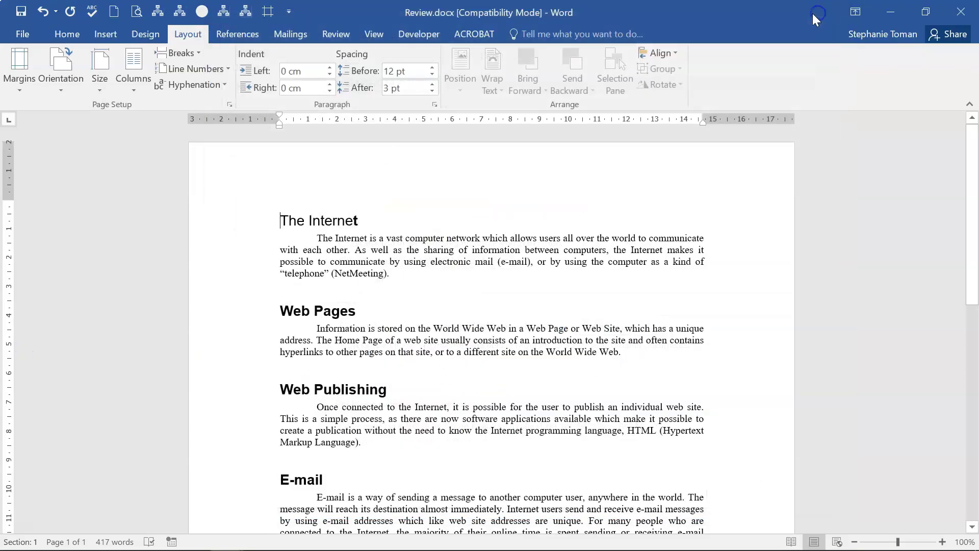
pyautogui.click(23, 26)
pyautogui.click(25, 31)
pyautogui.click(778, 386)
pyautogui.click(772, 192)
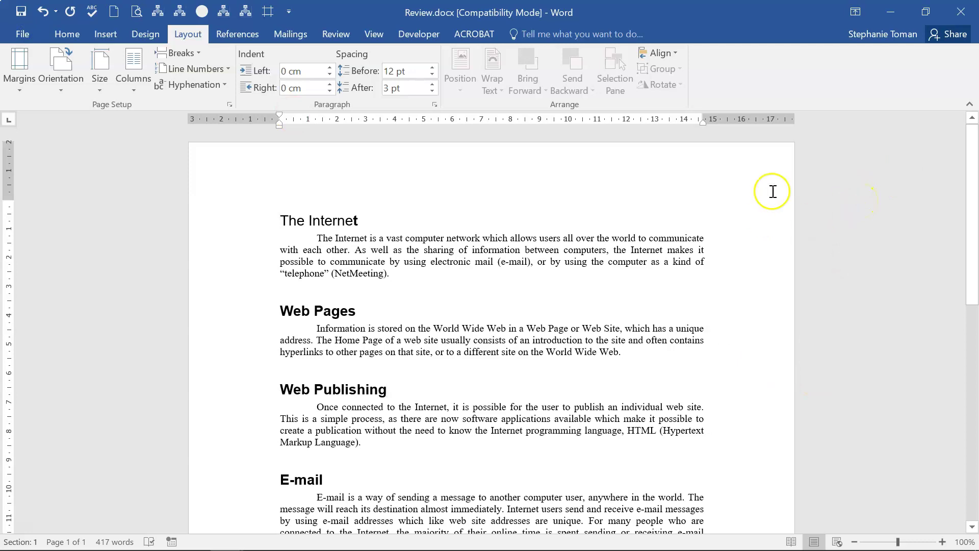